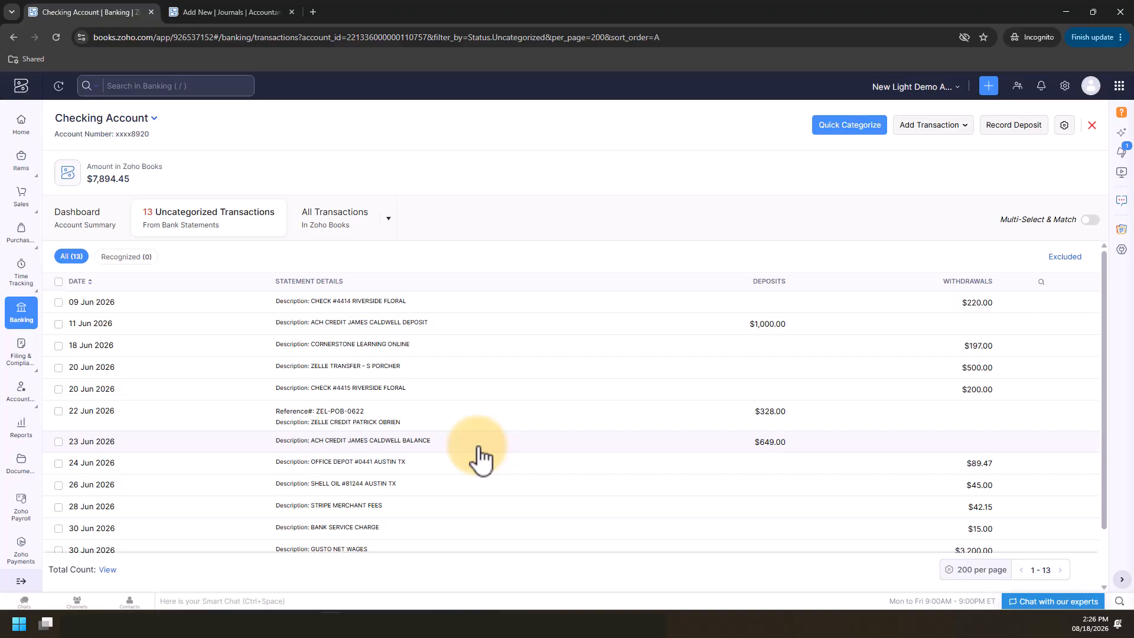
Enable Multi-Select & Match, then match the 11 Jun $1,000.00 and 23 Jun $649.00 ACH deposits to the $1,649.00 invoice
{"action": "left_click", "coordinate": [1089, 221]}
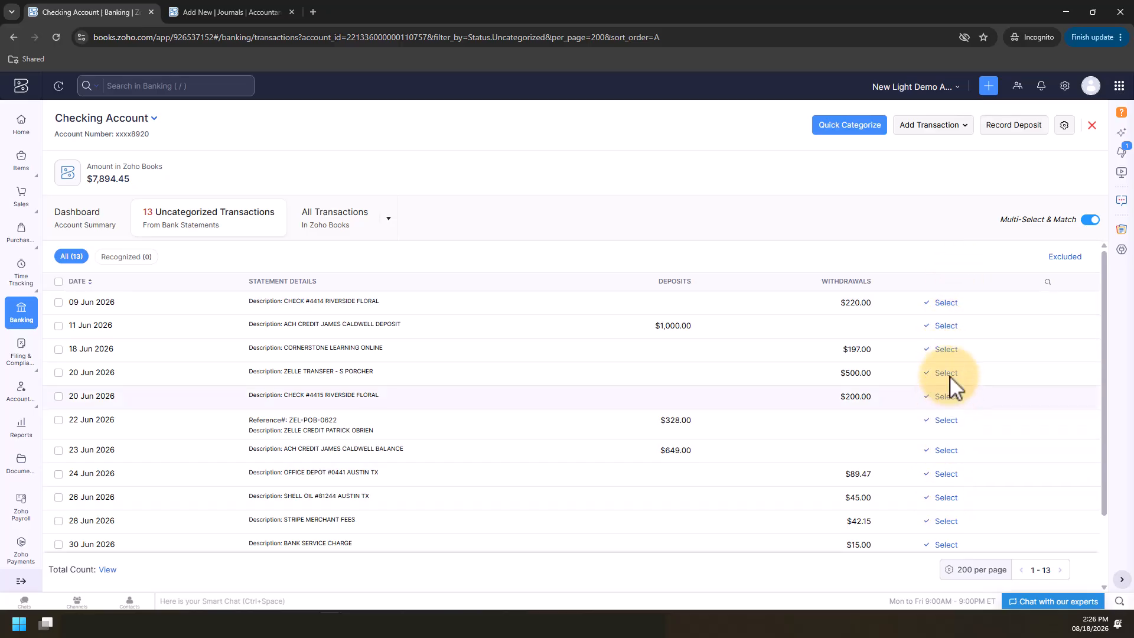
{"action": "left_click", "coordinate": [946, 327]}
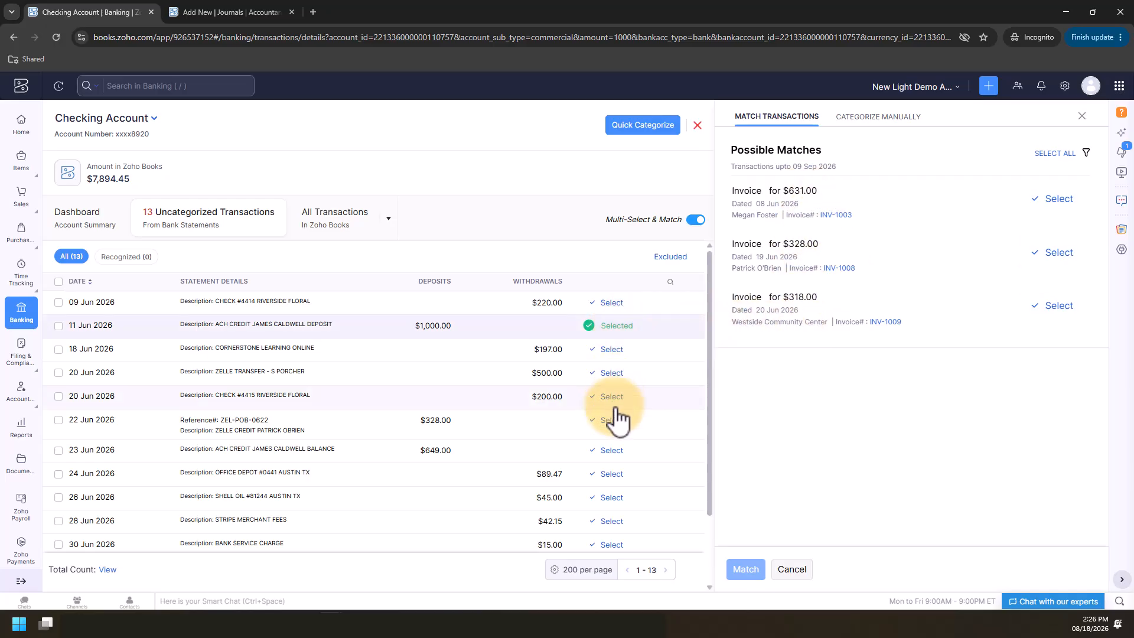
{"action": "left_click", "coordinate": [613, 452]}
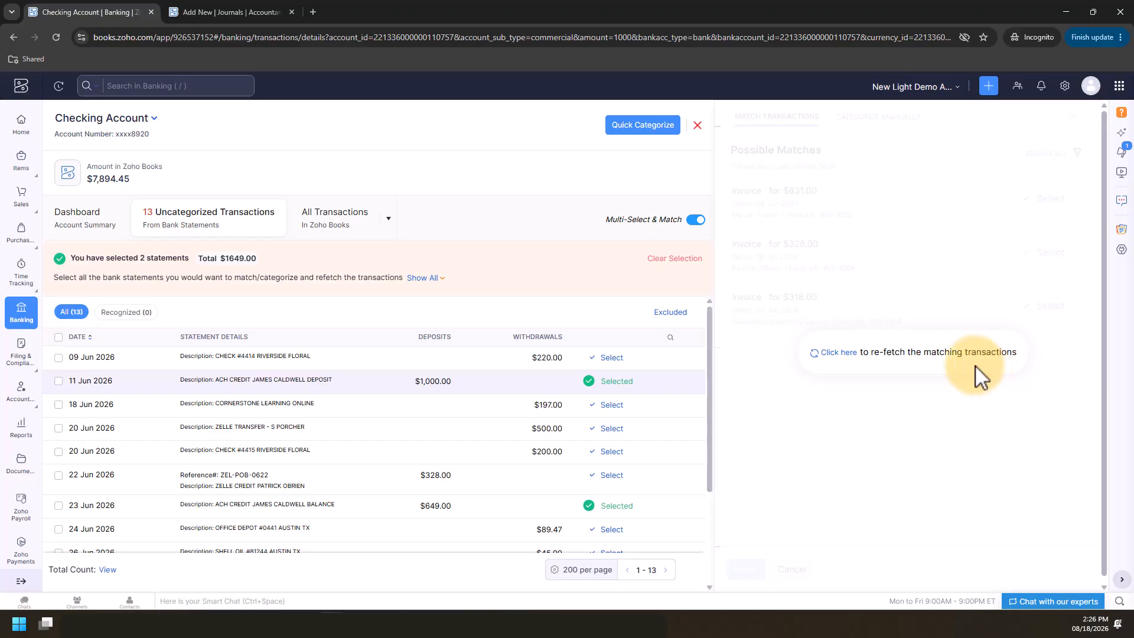
{"action": "left_click", "coordinate": [839, 353]}
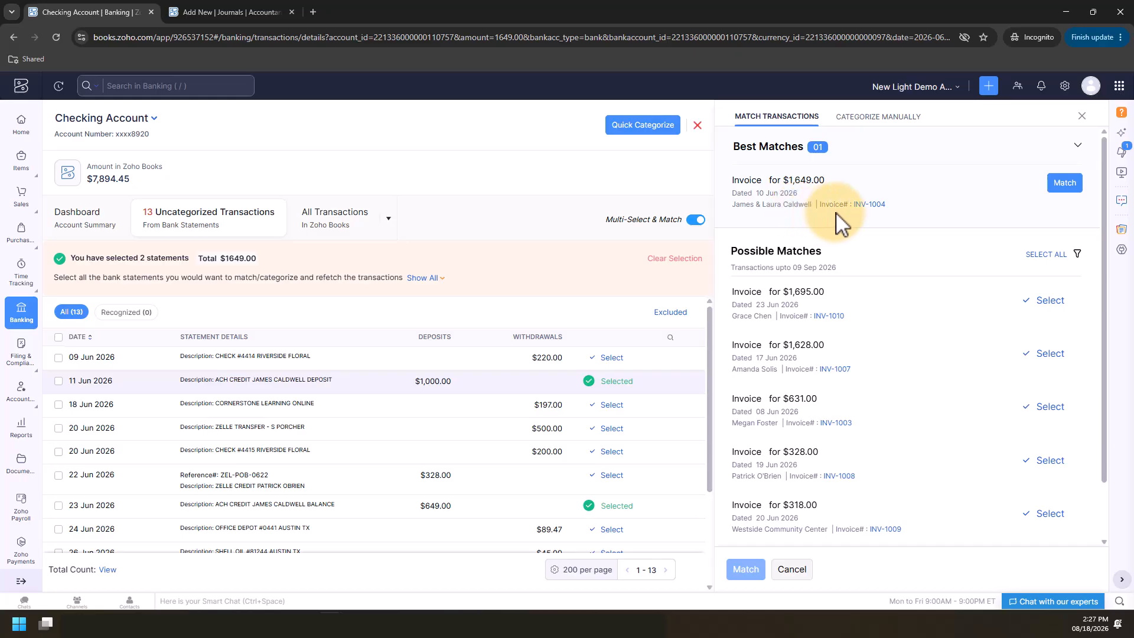
{"action": "left_click", "coordinate": [1065, 185]}
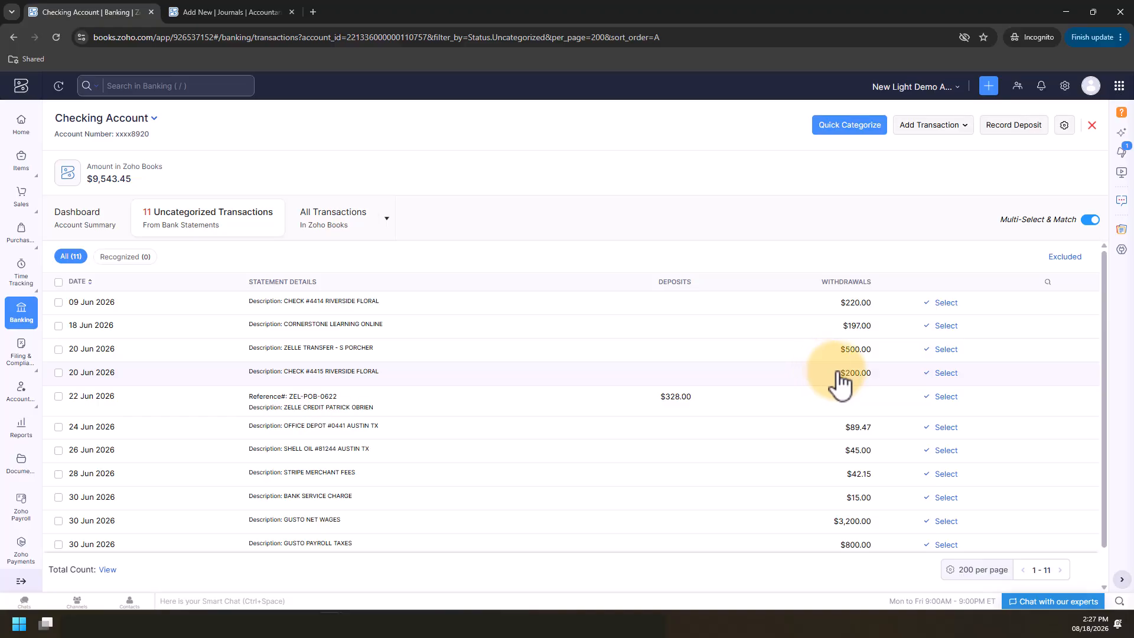
Match the $220.00 and $200.00 Riverside Floral check withdrawals together to the $420.00 Riverside Floral Supply bill
{"action": "left_click", "coordinate": [941, 304]}
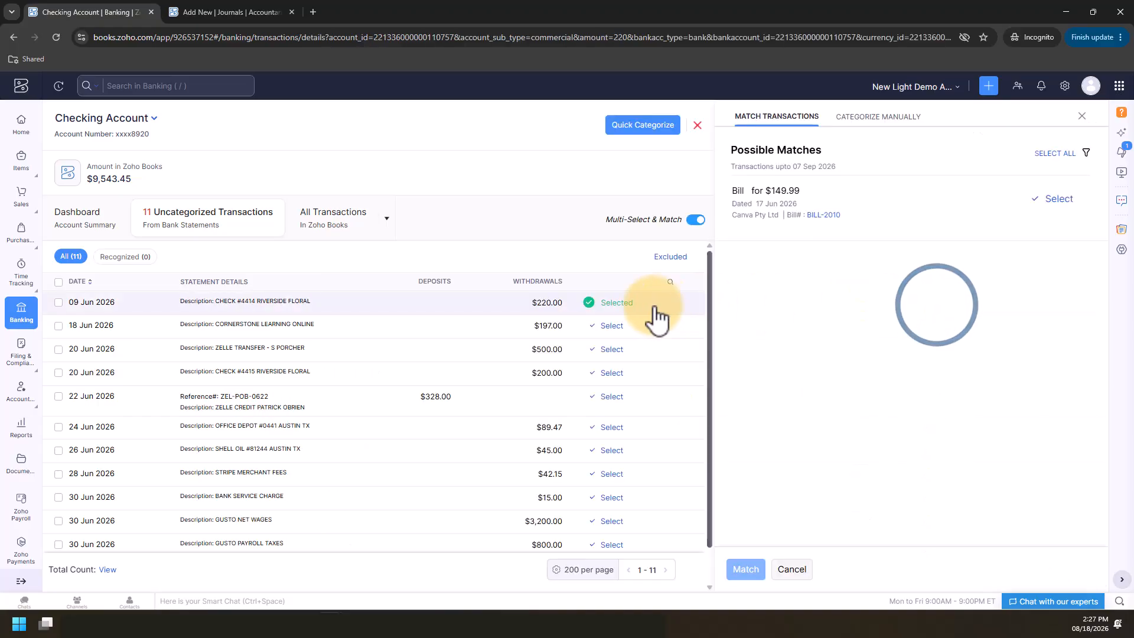
{"action": "left_click", "coordinate": [614, 373]}
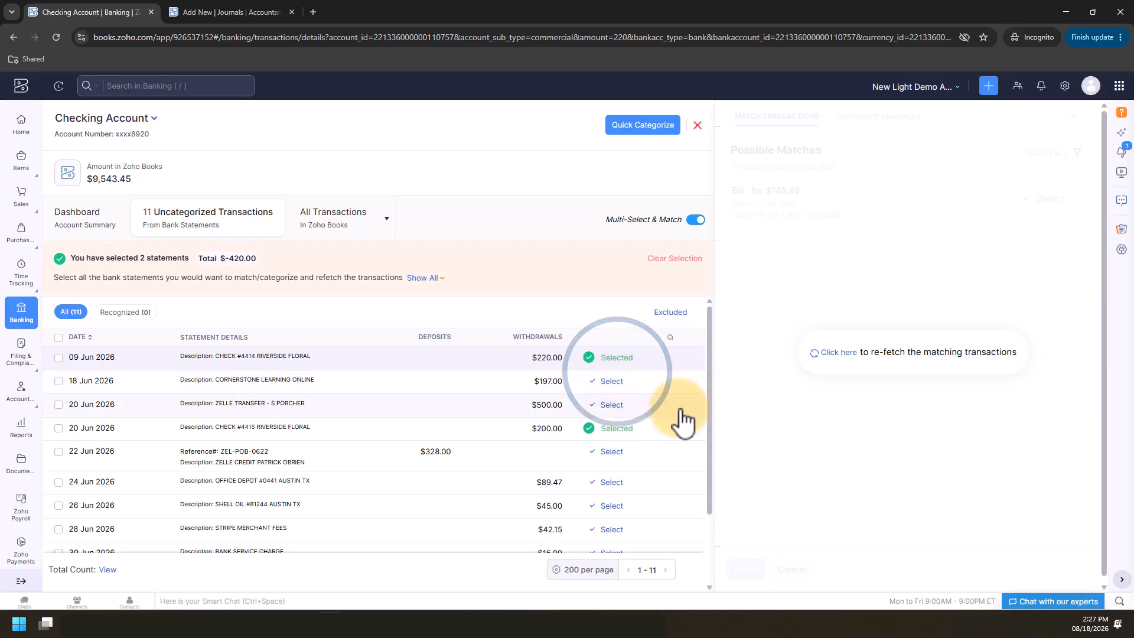
{"action": "left_click", "coordinate": [841, 349]}
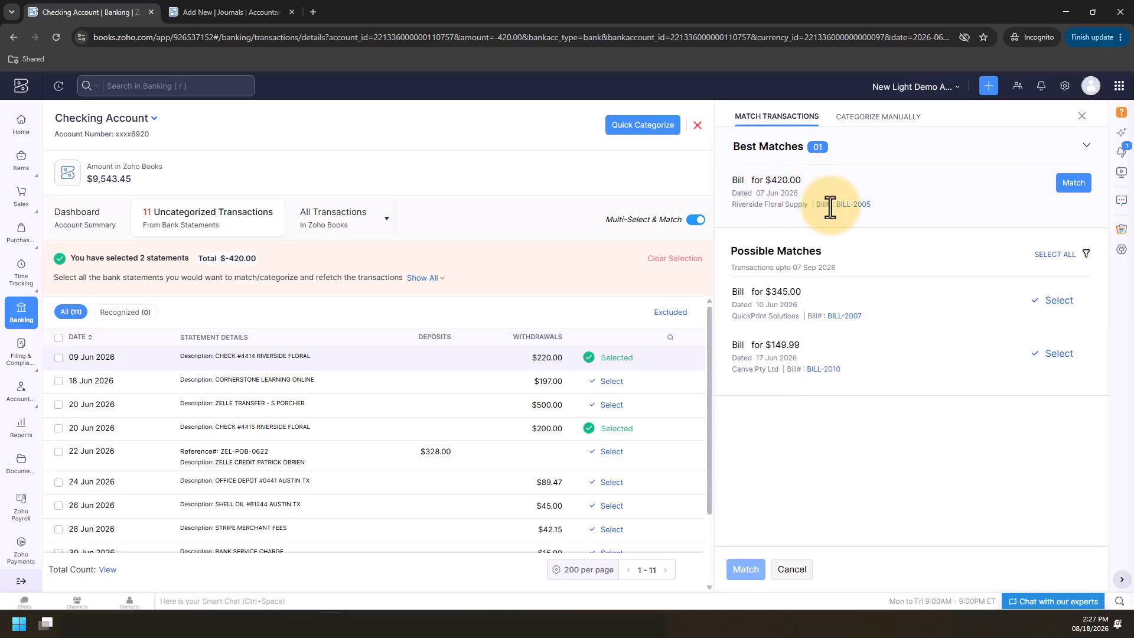
{"action": "left_click", "coordinate": [1078, 184]}
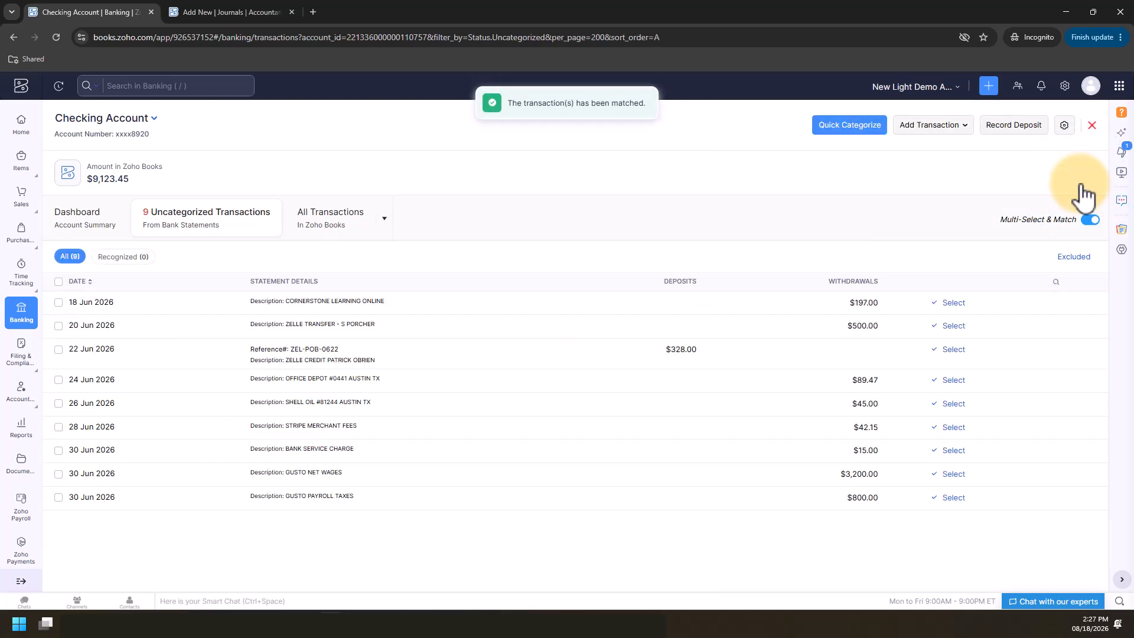
Open the matched 11 Jun customer payment among all transactions and review its statement line information
{"action": "left_click", "coordinate": [358, 225]}
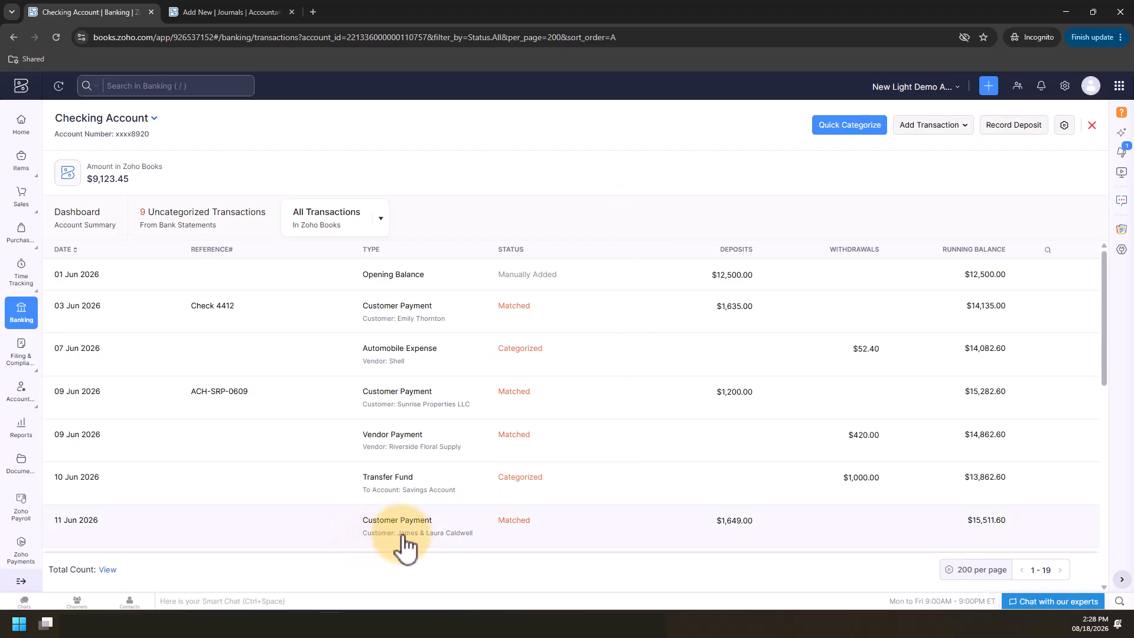
{"action": "left_click", "coordinate": [597, 532]}
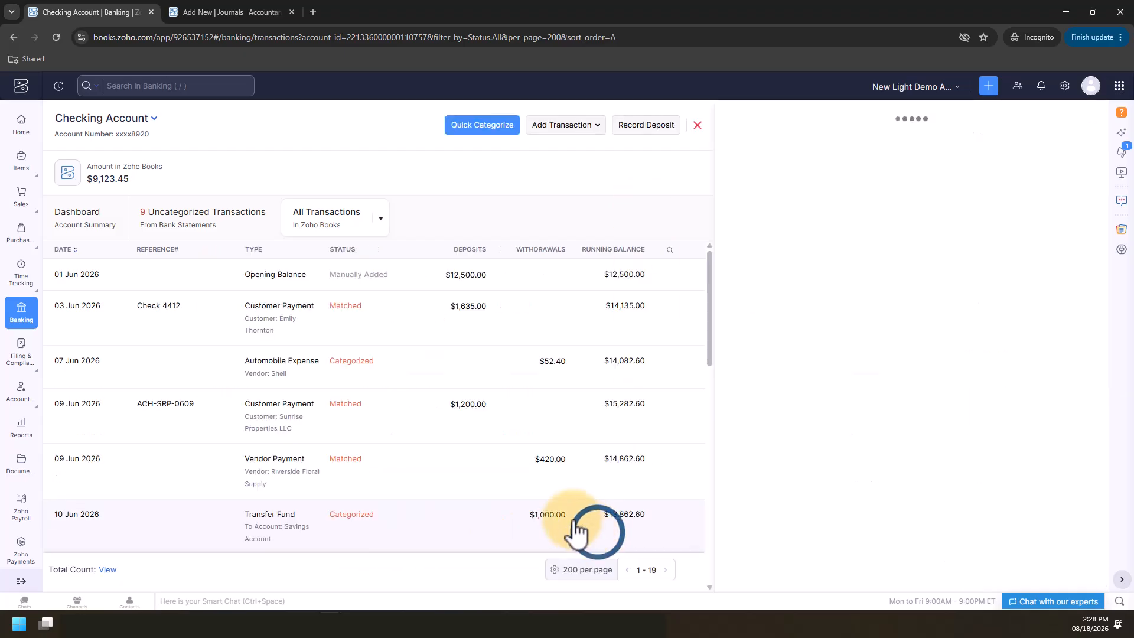
{"action": "scroll", "coordinate": [512, 517], "scroll_direction": "down", "scroll_amount": 3}
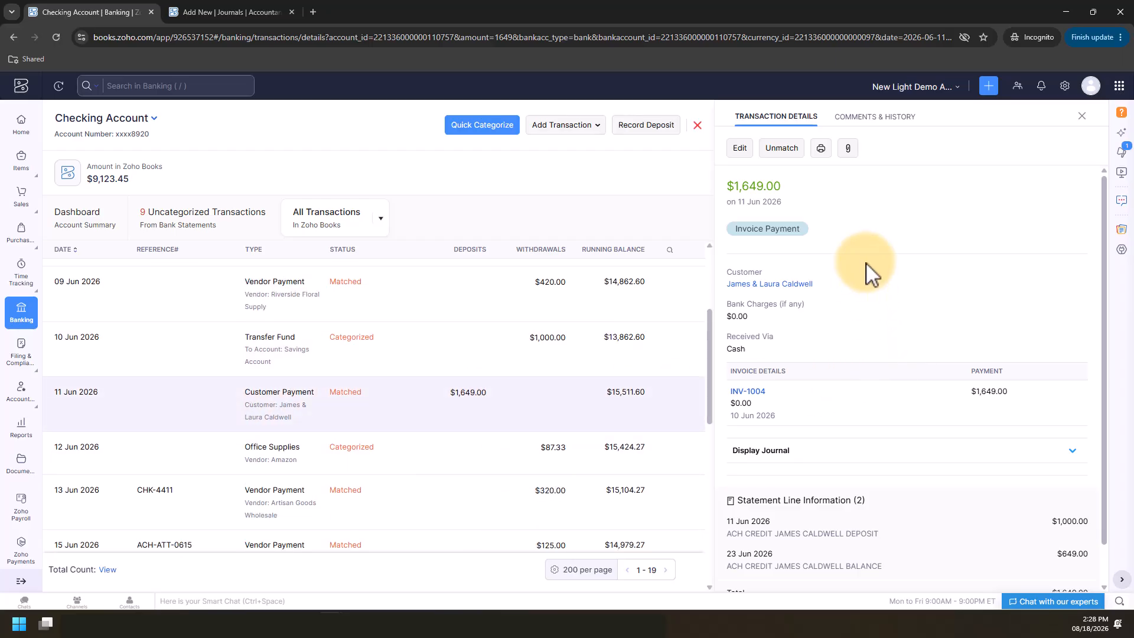
{"action": "scroll", "coordinate": [869, 354], "scroll_direction": "down", "scroll_amount": 1}
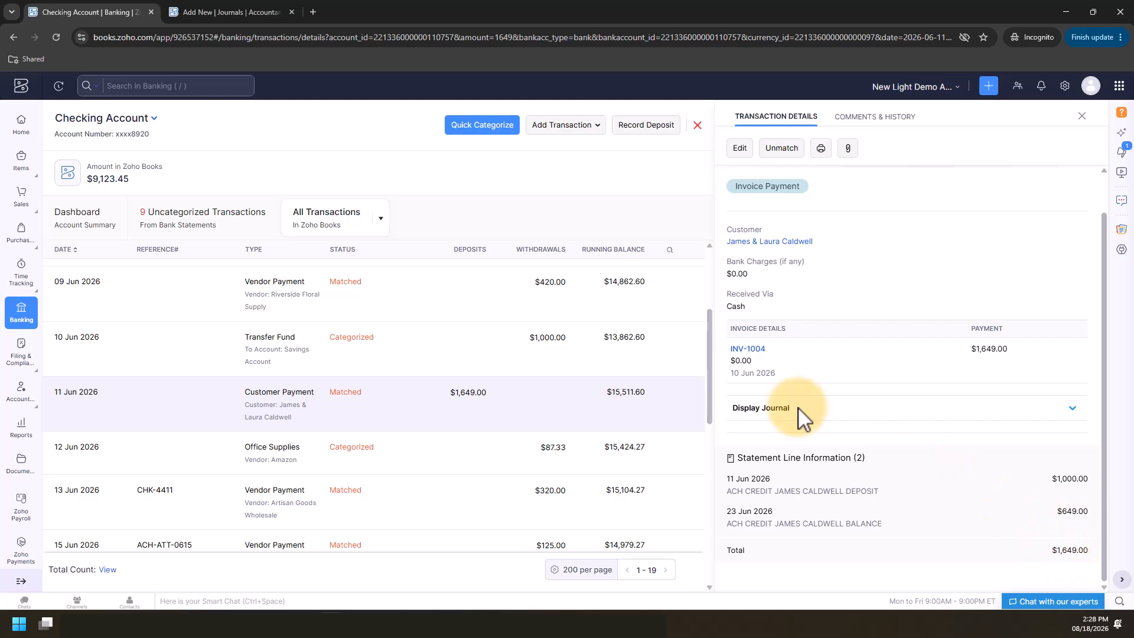
Match the GUSTO NET WAGES and GUSTO PAYROLL TAXES withdrawals together to the $4,000.00 June Payroll journal
{"action": "left_click", "coordinate": [550, 302]}
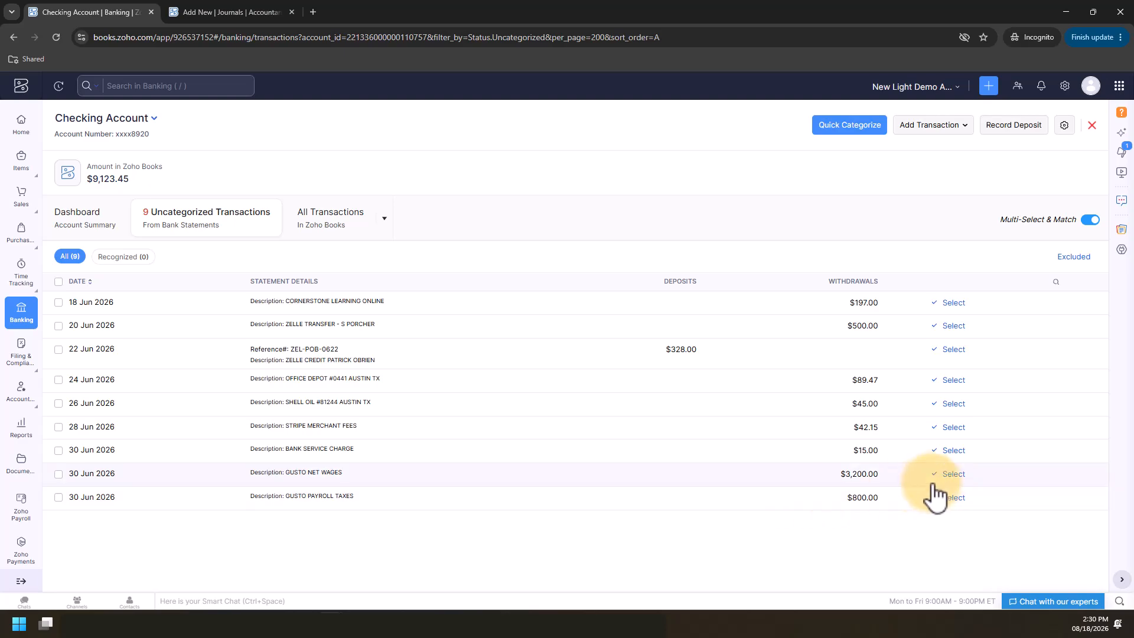
{"action": "left_click", "coordinate": [950, 475]}
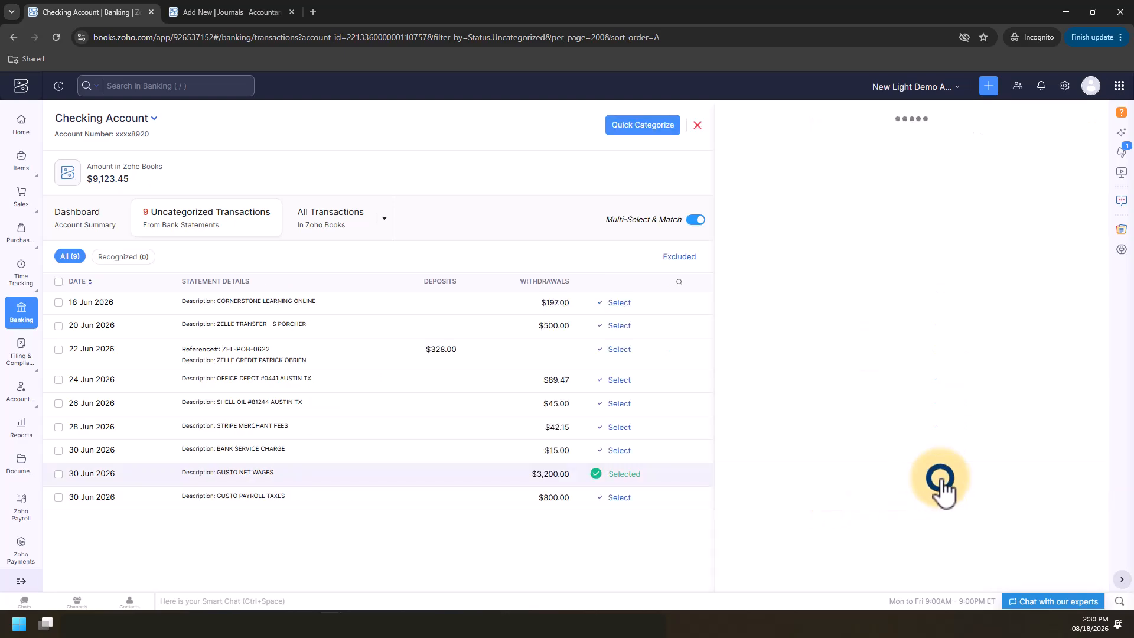
{"action": "left_click", "coordinate": [618, 497]}
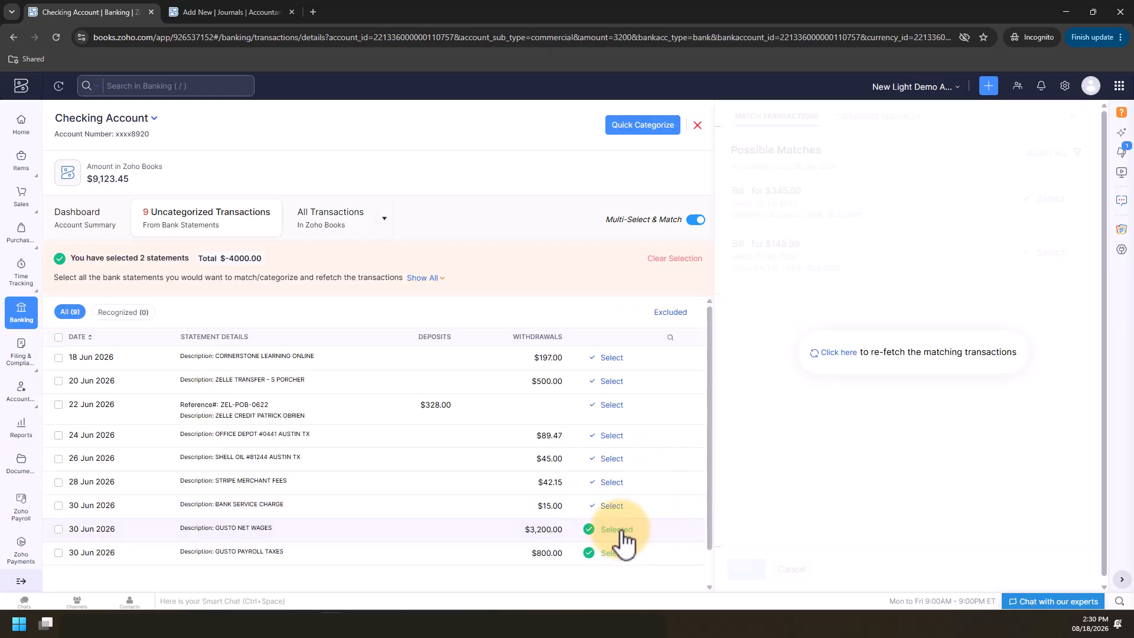
{"action": "left_click", "coordinate": [840, 353]}
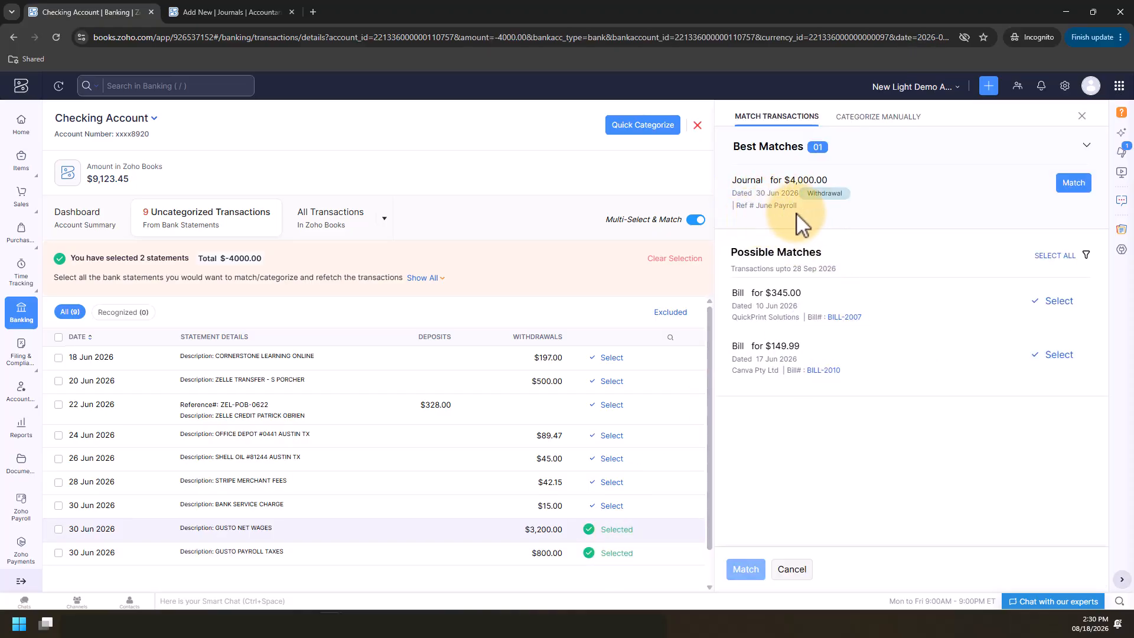
{"action": "left_click", "coordinate": [1074, 185]}
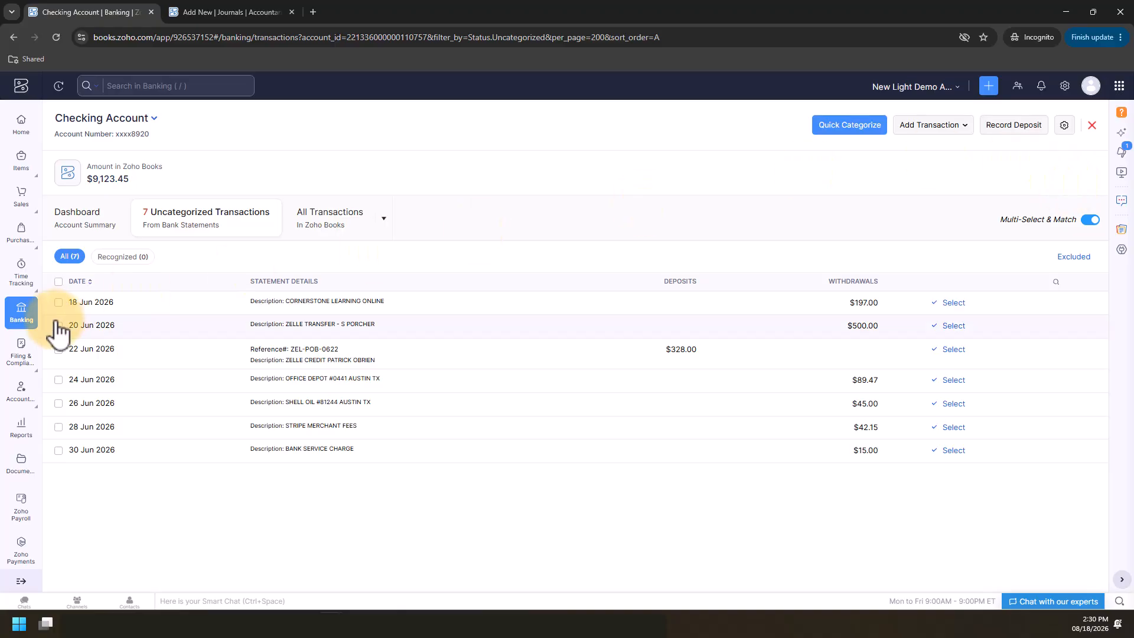
Open the Visa Credit Card account and select the FEDEX SHIP CTR 9402 charges dated 22 Jun, 20 Jul and 08 Aug 2026
{"action": "left_click", "coordinate": [31, 319]}
{"action": "left_click", "coordinate": [216, 539]}
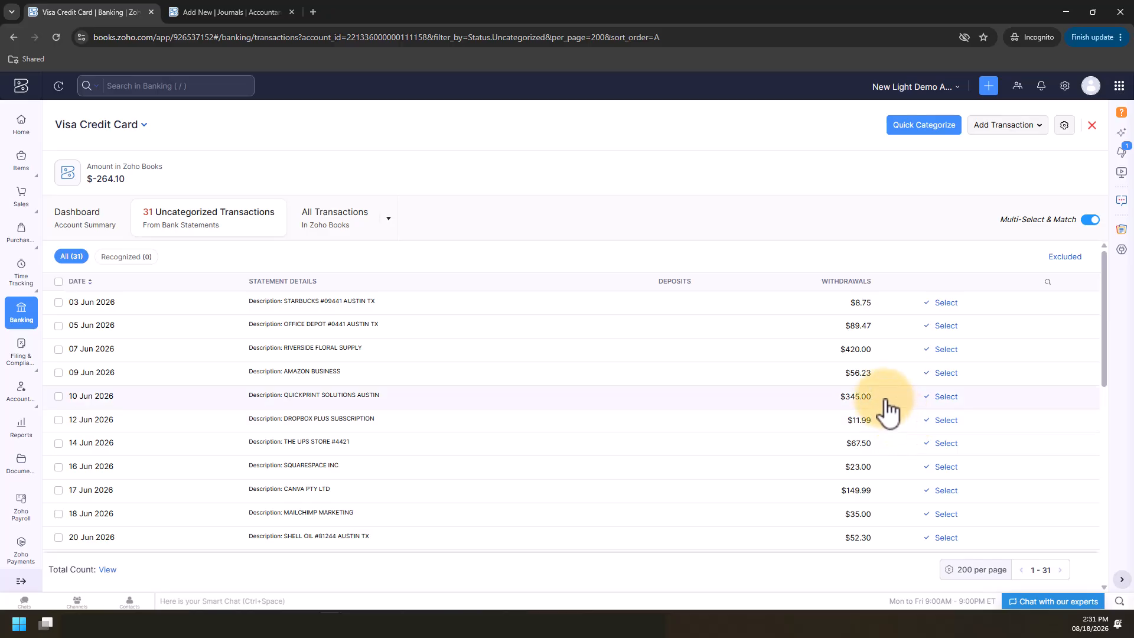
{"action": "scroll", "coordinate": [888, 408], "scroll_direction": "down", "scroll_amount": 1}
{"action": "scroll", "coordinate": [888, 407], "scroll_direction": "down", "scroll_amount": 3}
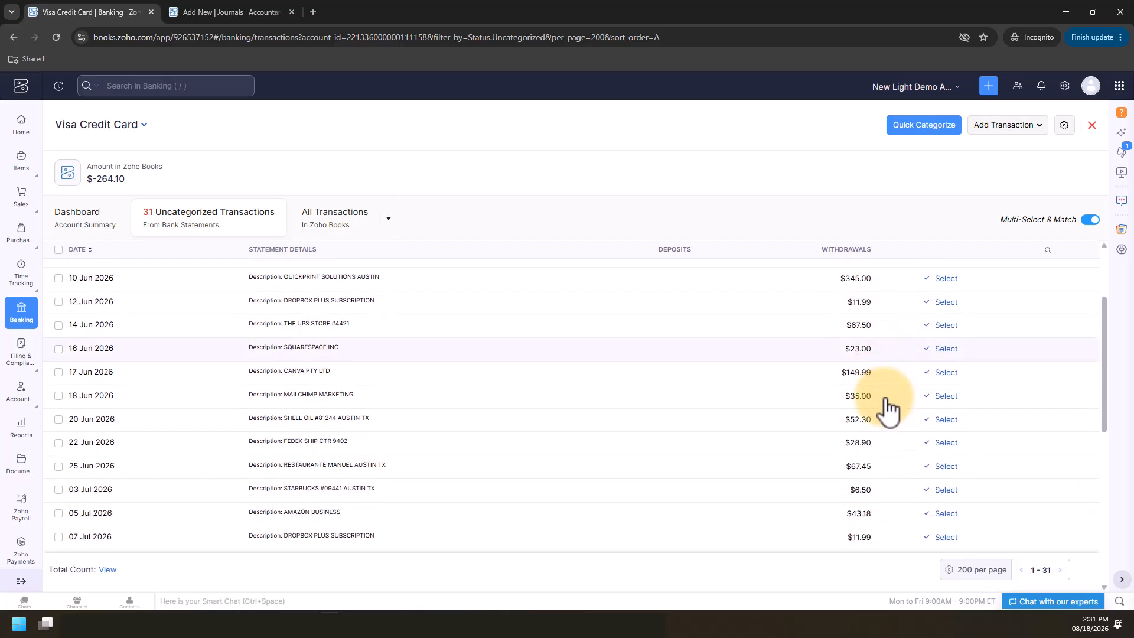
{"action": "left_click", "coordinate": [945, 443]}
{"action": "scroll", "coordinate": [691, 447], "scroll_direction": "down", "scroll_amount": 3}
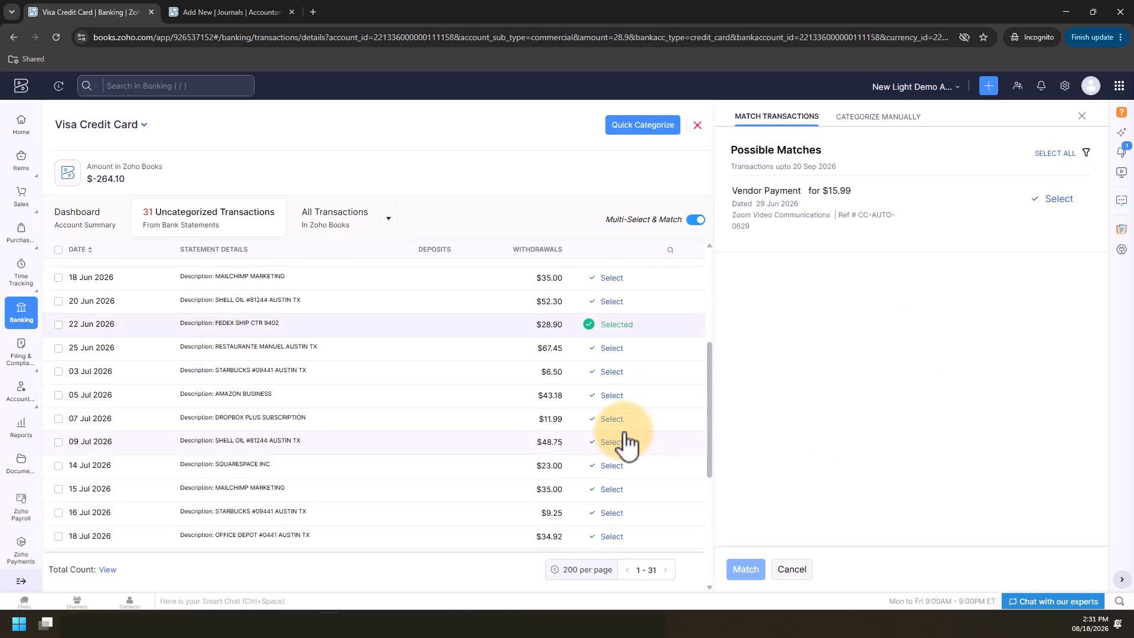
{"action": "scroll", "coordinate": [626, 414], "scroll_direction": "down", "scroll_amount": 4}
{"action": "left_click", "coordinate": [608, 384]}
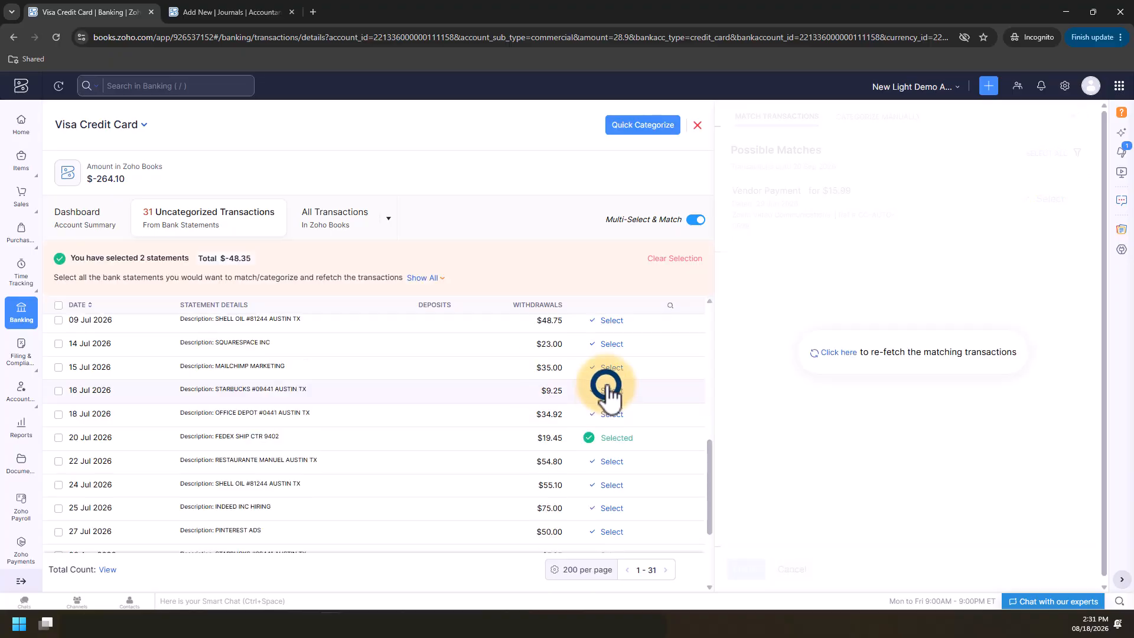
{"action": "scroll", "coordinate": [621, 452], "scroll_direction": "down", "scroll_amount": 4}
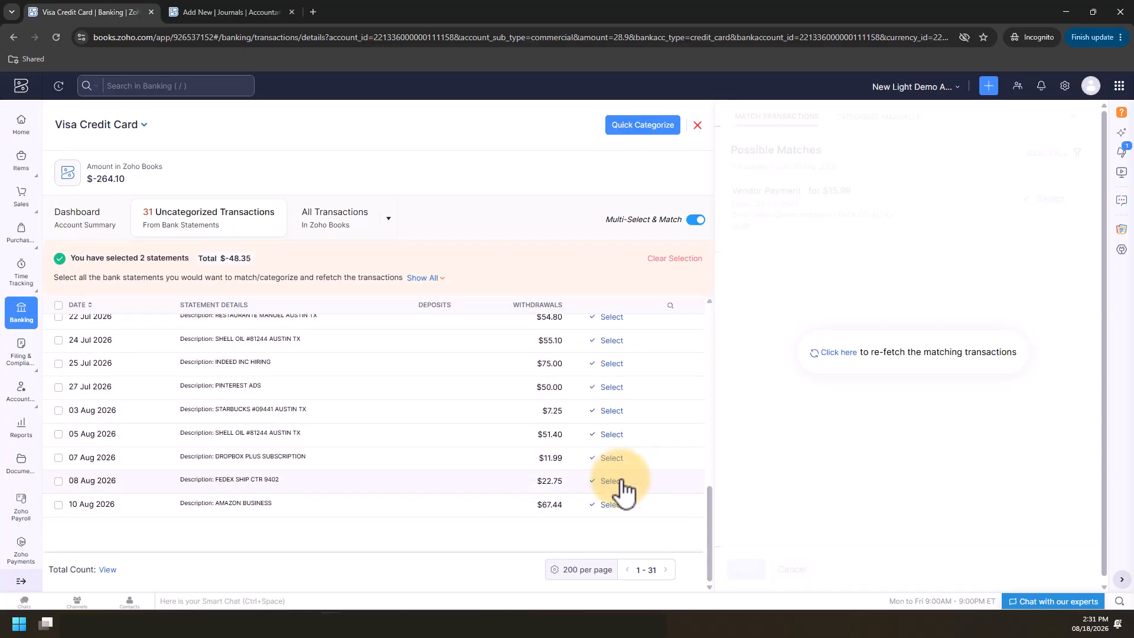
{"action": "left_click", "coordinate": [617, 480]}
{"action": "scroll", "coordinate": [665, 472], "scroll_direction": "up", "scroll_amount": 7}
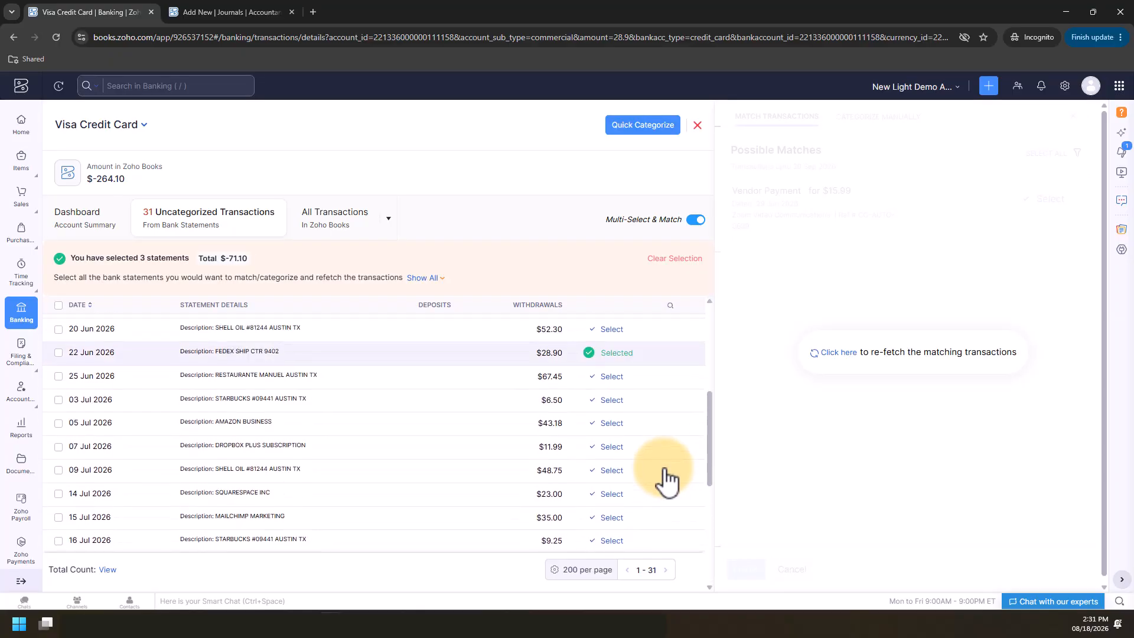
Re-fetch matches for the selected FedEx charges and categorize them manually as an expense under Shipping & Postage
{"action": "left_click", "coordinate": [839, 352]}
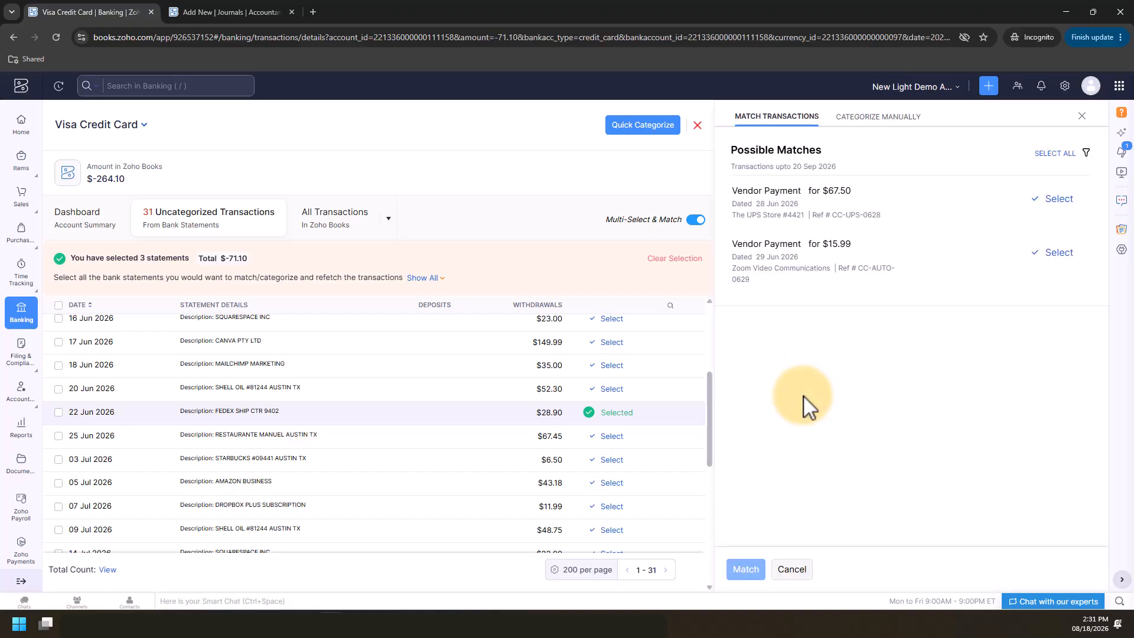
{"action": "left_click", "coordinate": [878, 119]}
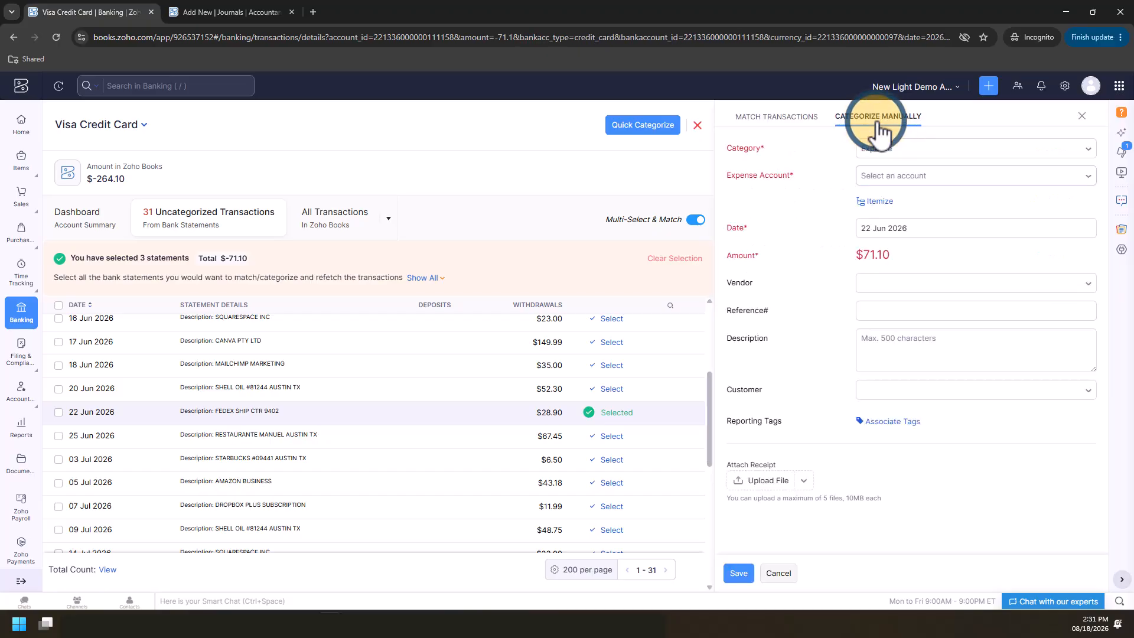
{"action": "left_click", "coordinate": [890, 176]}
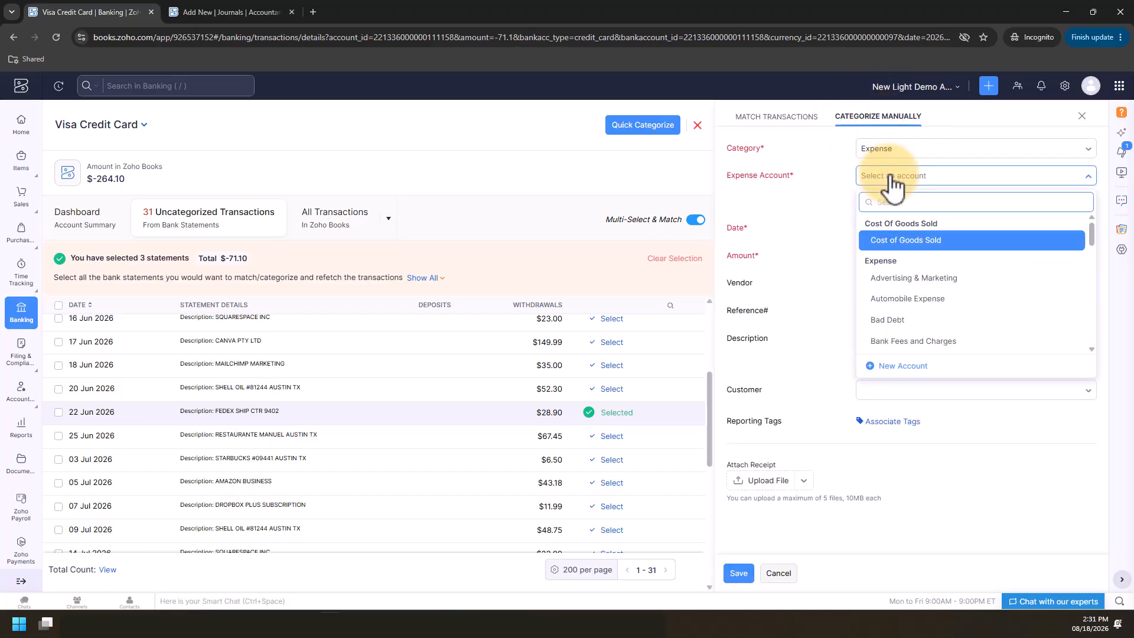
{"action": "type", "text": "shi"}
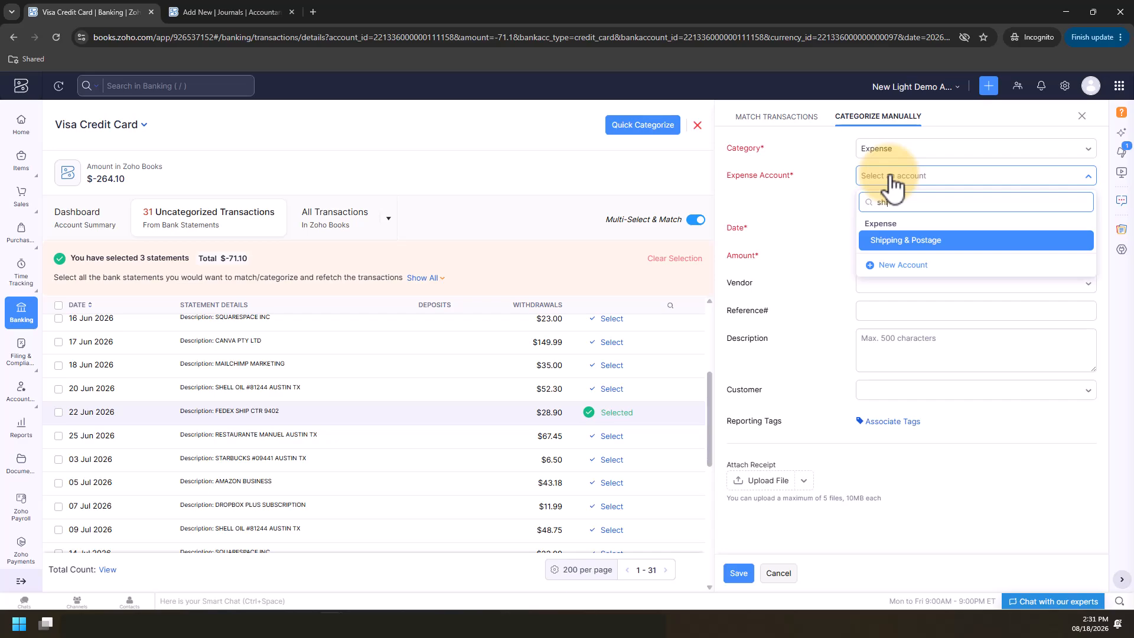
{"action": "left_click", "coordinate": [912, 240]}
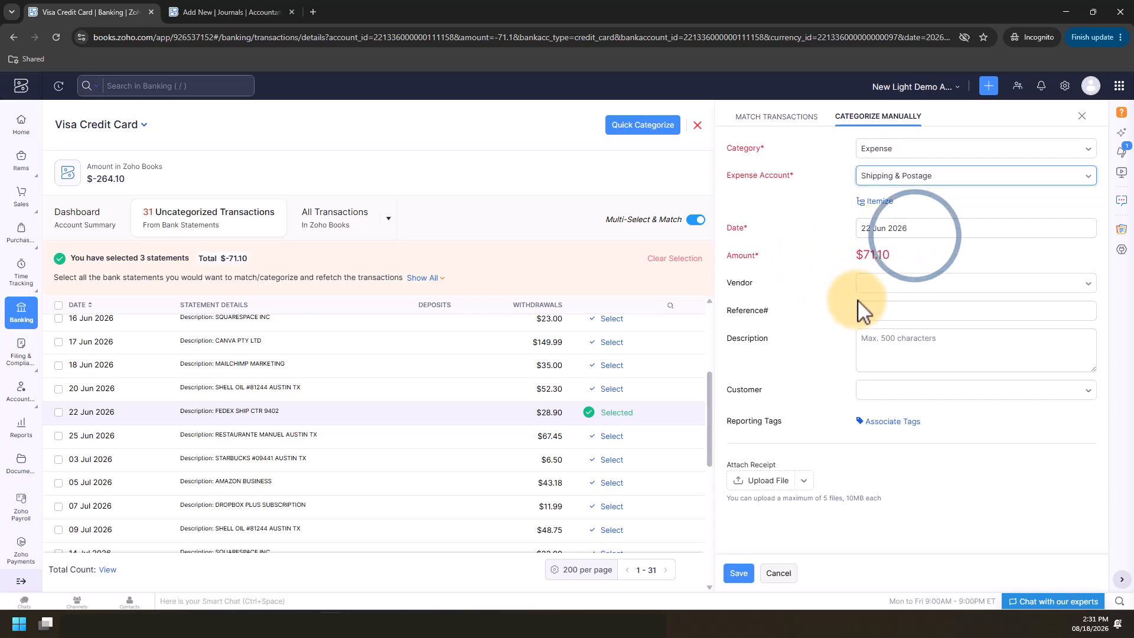
Create a new vendor named Fedex for the combined expense and save the categorization
{"action": "left_click", "coordinate": [884, 283]}
{"action": "type", "text": "F"}
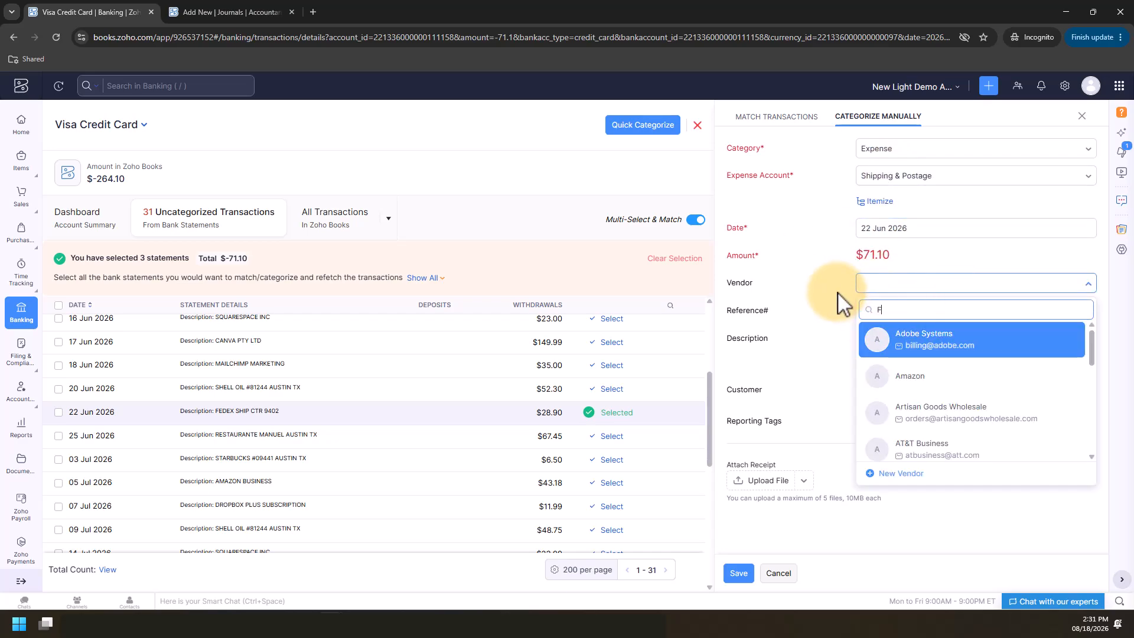
{"action": "type", "text": "edex"}
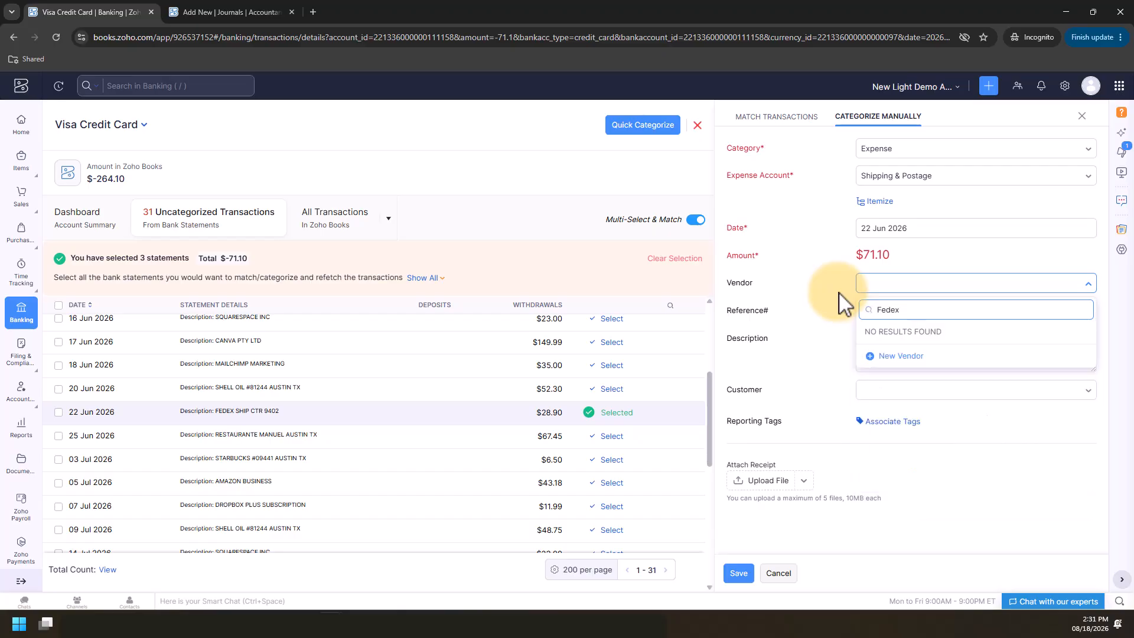
{"action": "left_click", "coordinate": [909, 359]}
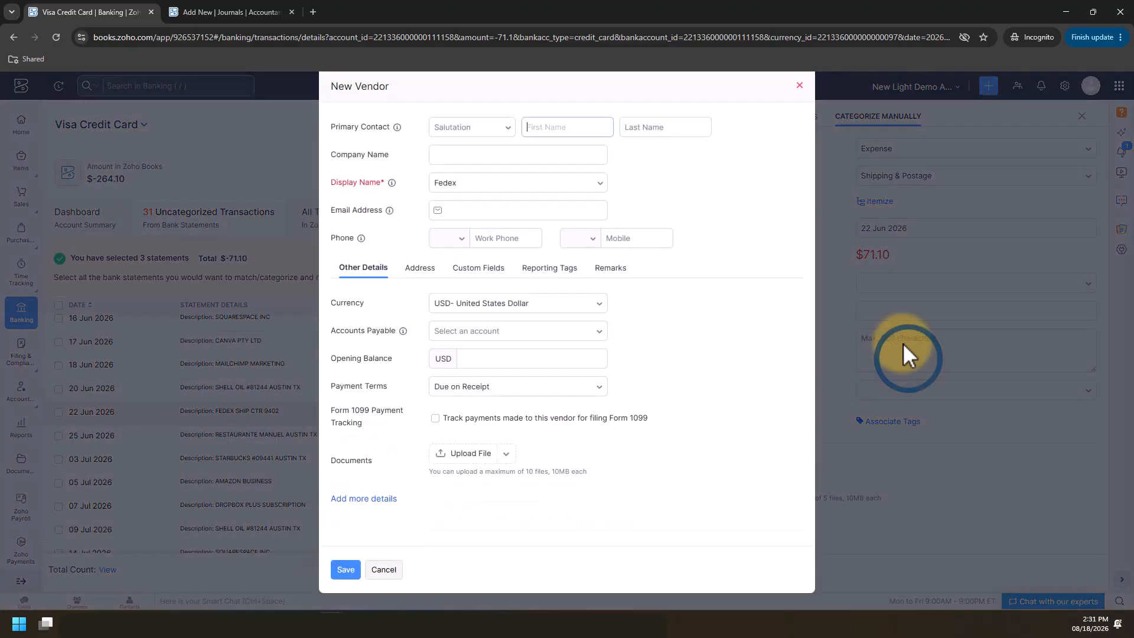
{"action": "left_click", "coordinate": [348, 569]}
{"action": "left_click", "coordinate": [815, 375]}
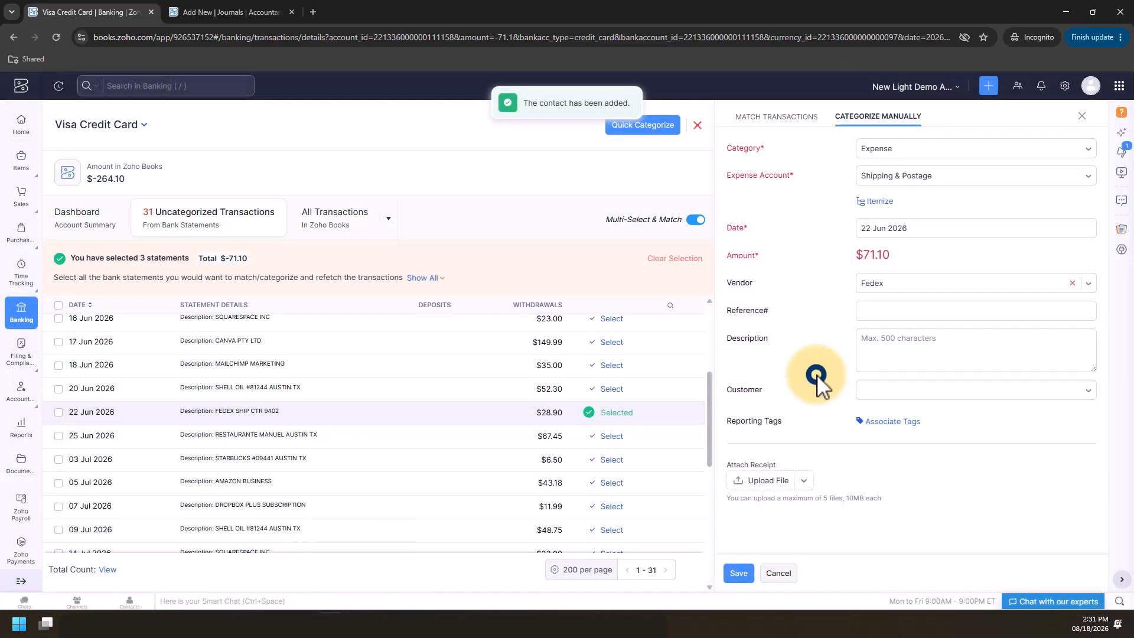
{"action": "left_click", "coordinate": [739, 573]}
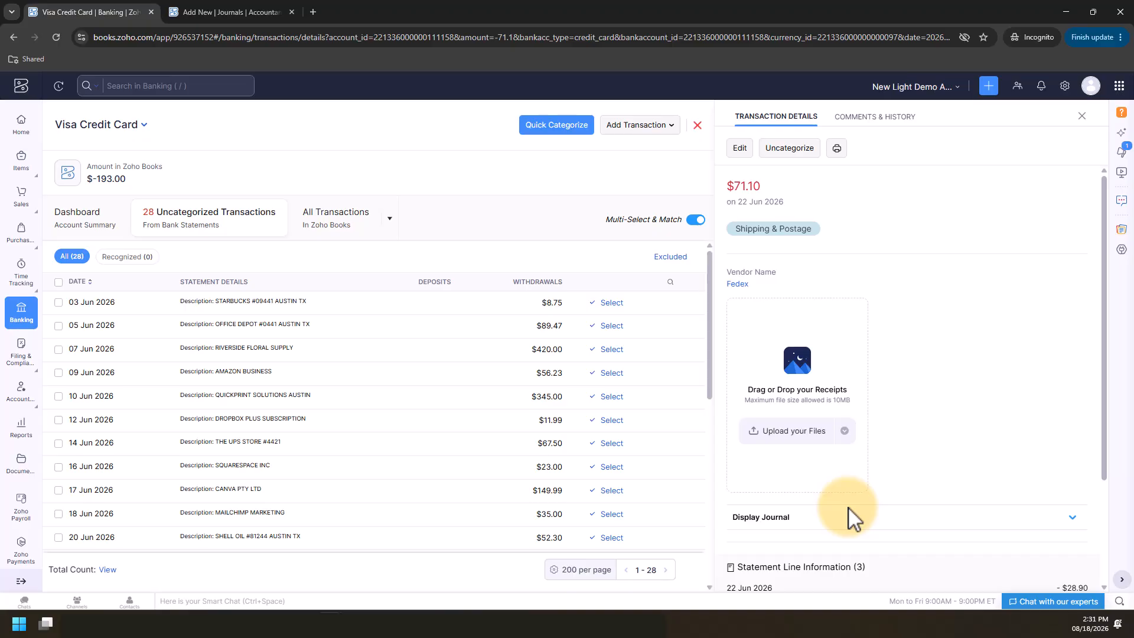
Review the combined Fedex expense's statement lines, including from its 22 Jun entry among all Visa Credit Card transactions
{"action": "scroll", "coordinate": [916, 393], "scroll_direction": "down", "scroll_amount": 2}
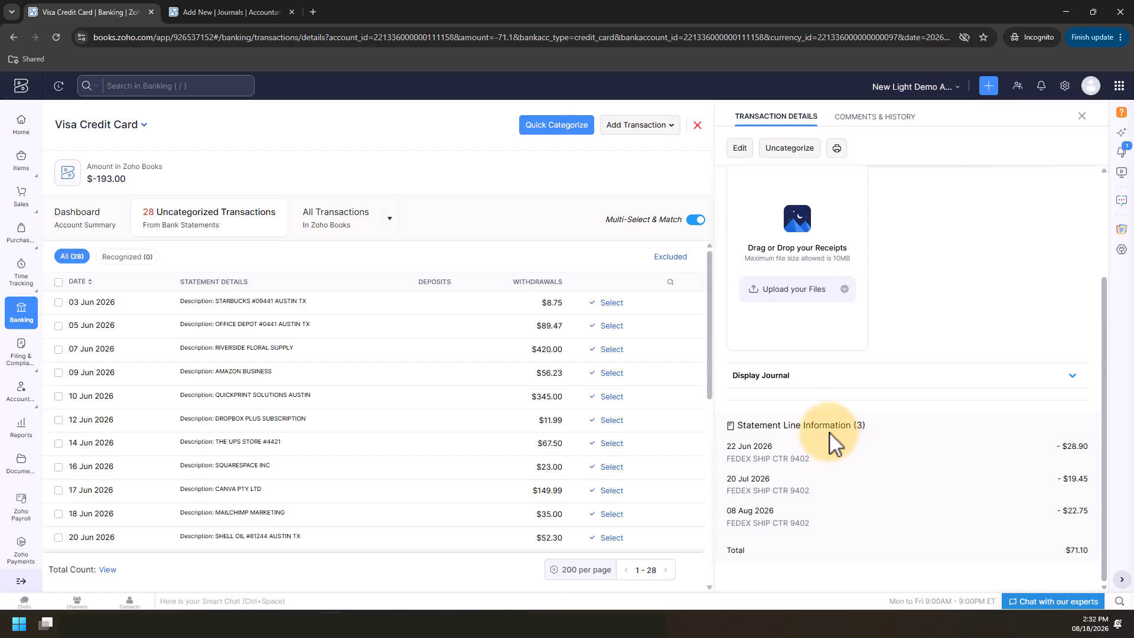
{"action": "left_click", "coordinate": [299, 218]}
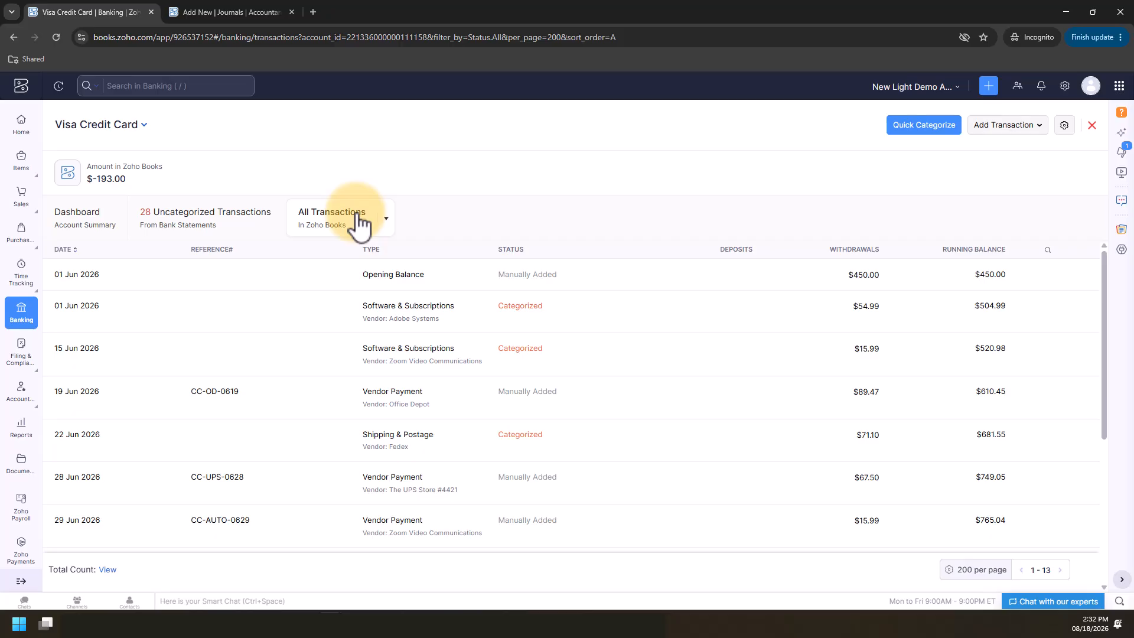
{"action": "left_click", "coordinate": [590, 446]}
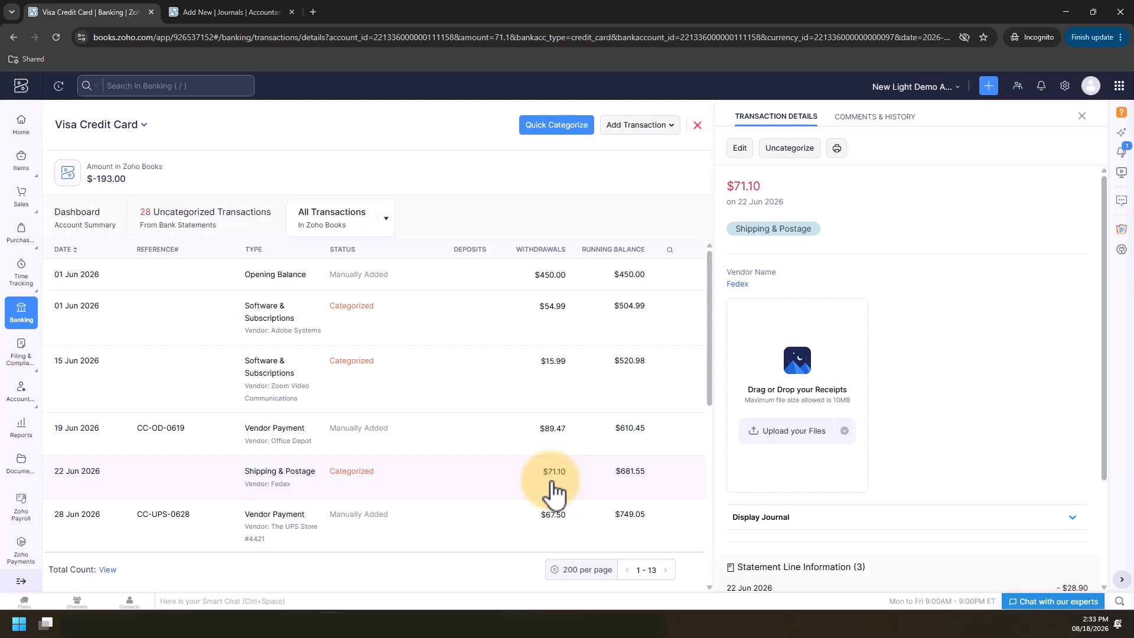
{"action": "scroll", "coordinate": [982, 409], "scroll_direction": "down", "scroll_amount": 2}
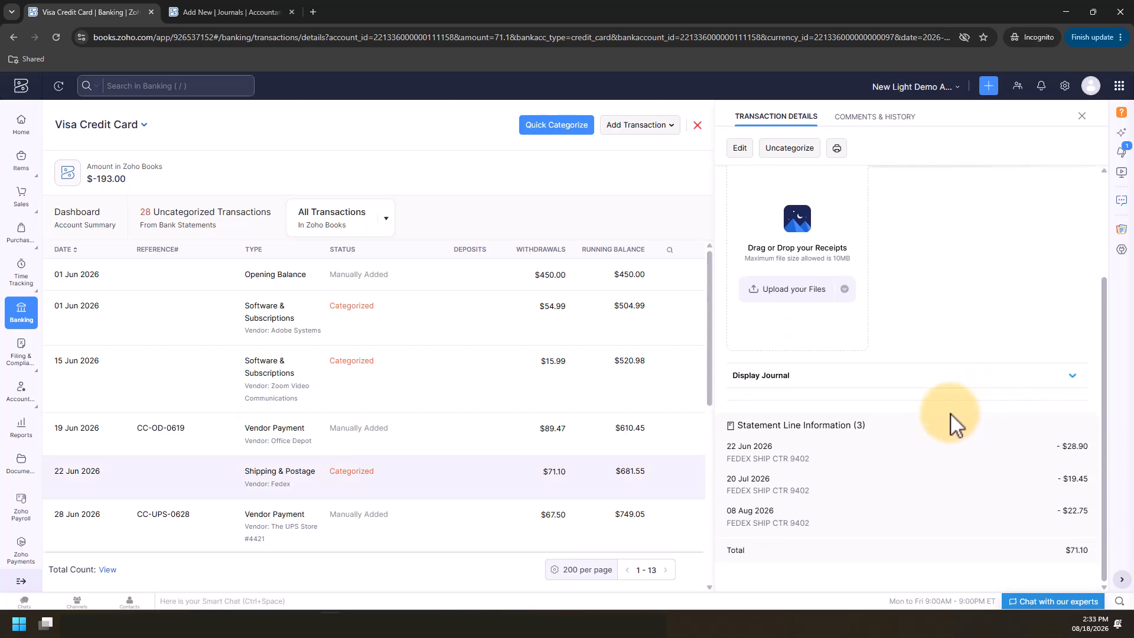